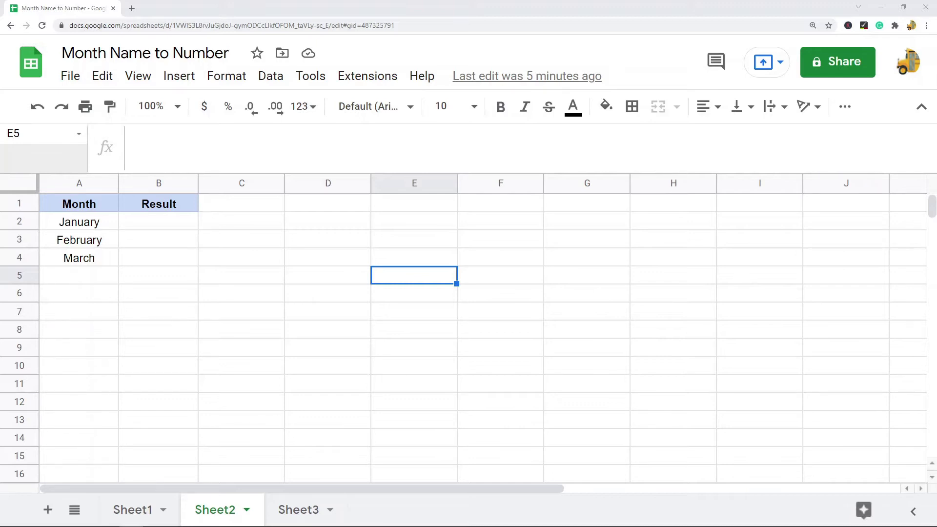
# Inspect January in A2 and the empty Result cell B2 on Sheet2
pyautogui.click(87, 226)
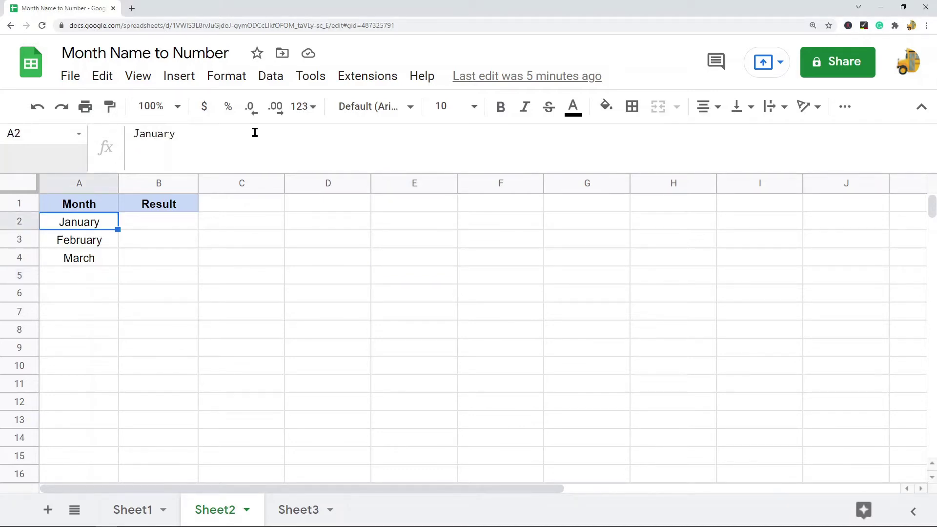
pyautogui.click(174, 223)
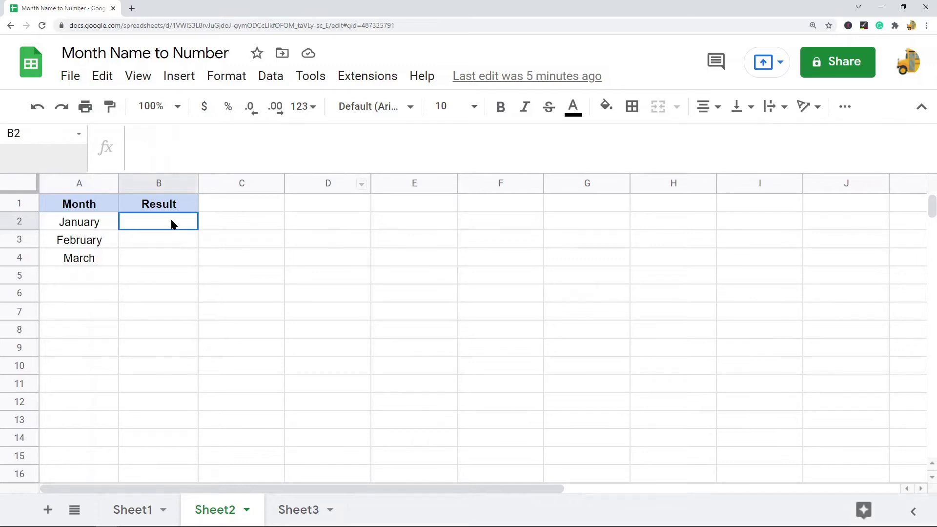
pyautogui.click(95, 227)
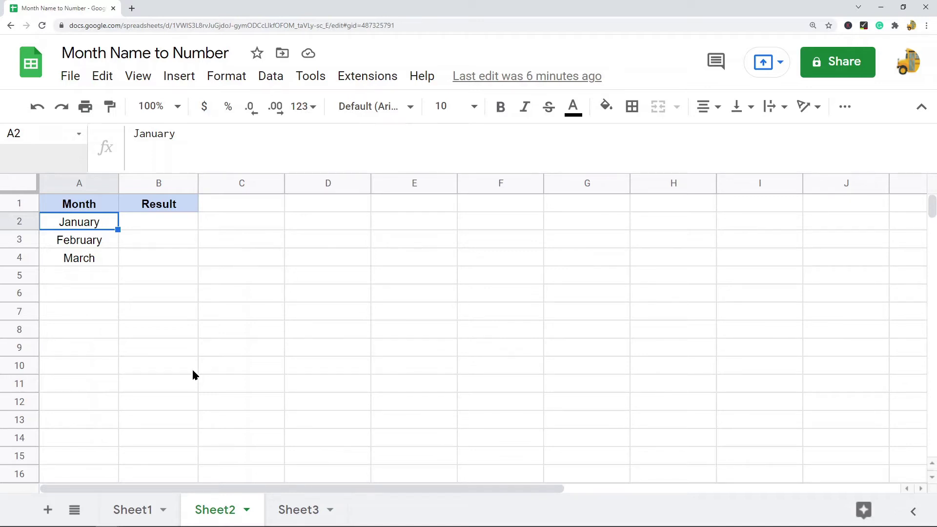
# On Sheet1, enter =MONTH(A2) in B2
pyautogui.click(139, 508)
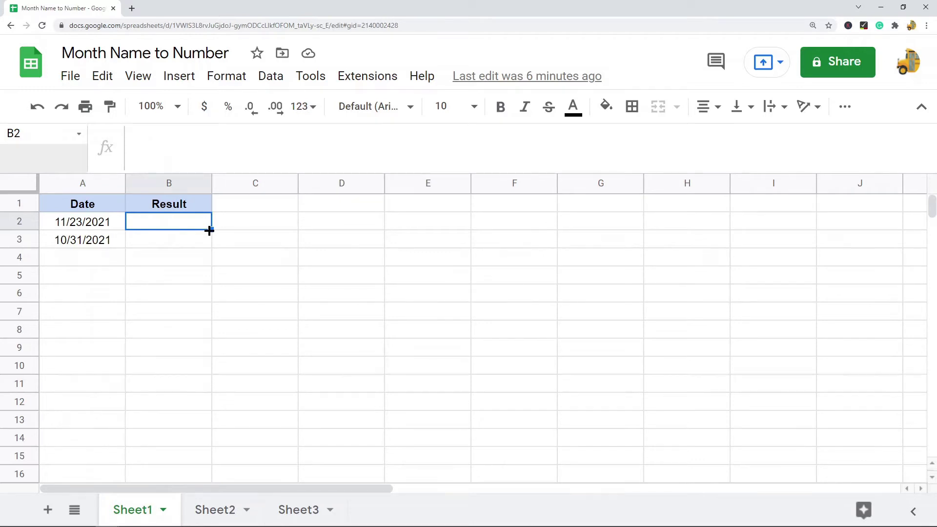
pyautogui.write('=')
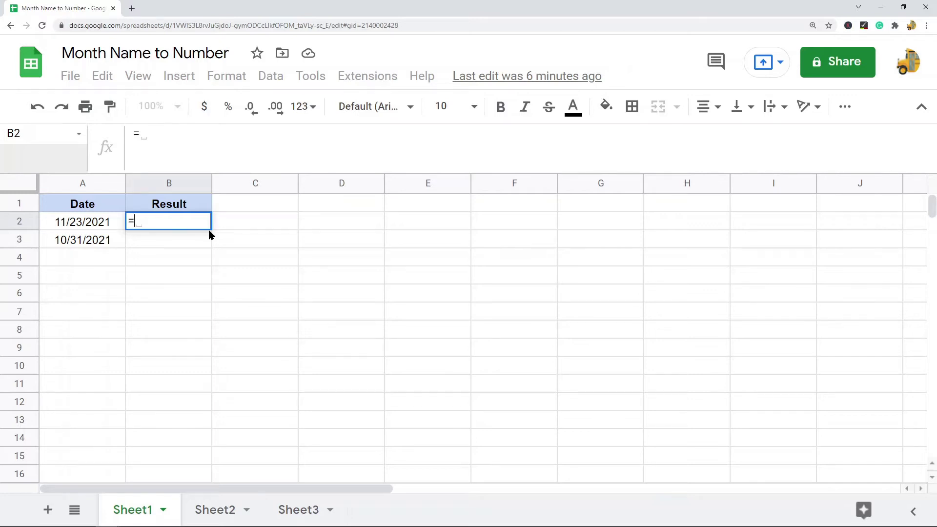
pyautogui.write('mon')
pyautogui.press('Tab')
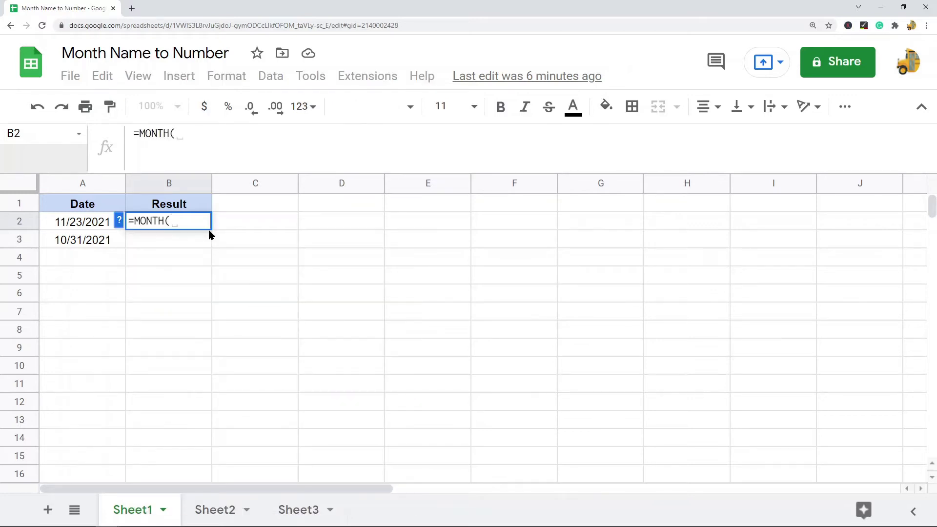
pyautogui.click(91, 224)
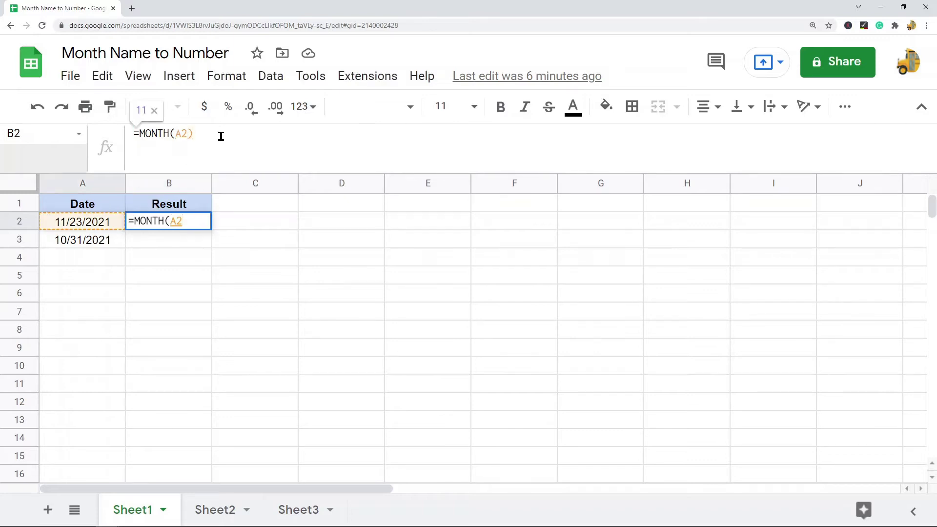
pyautogui.write(')')
pyautogui.press('Return')
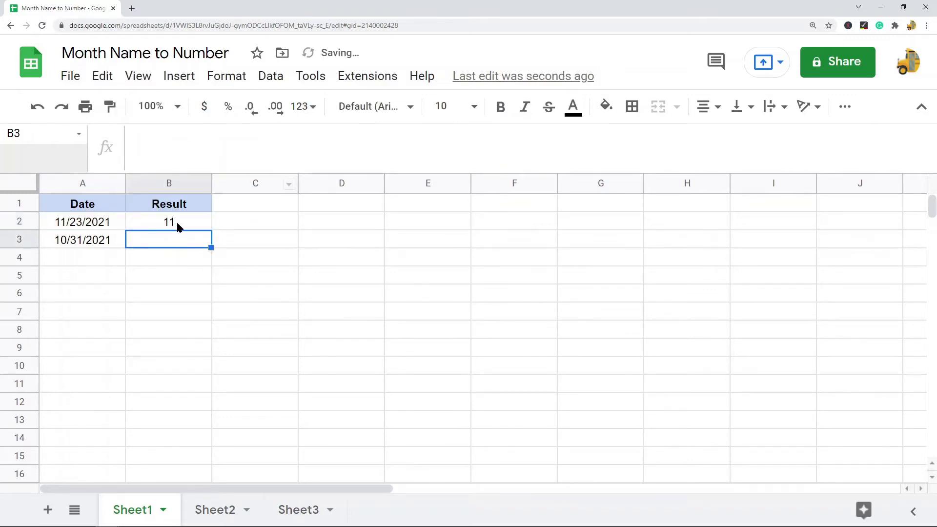
# Copy the B2 formula into B3 and check the results 11 and 10 against the dates
pyautogui.click(175, 222)
pyautogui.hotkey('ctrl', 'c')
pyautogui.click(162, 237)
pyautogui.hotkey('ctrl', 'v')
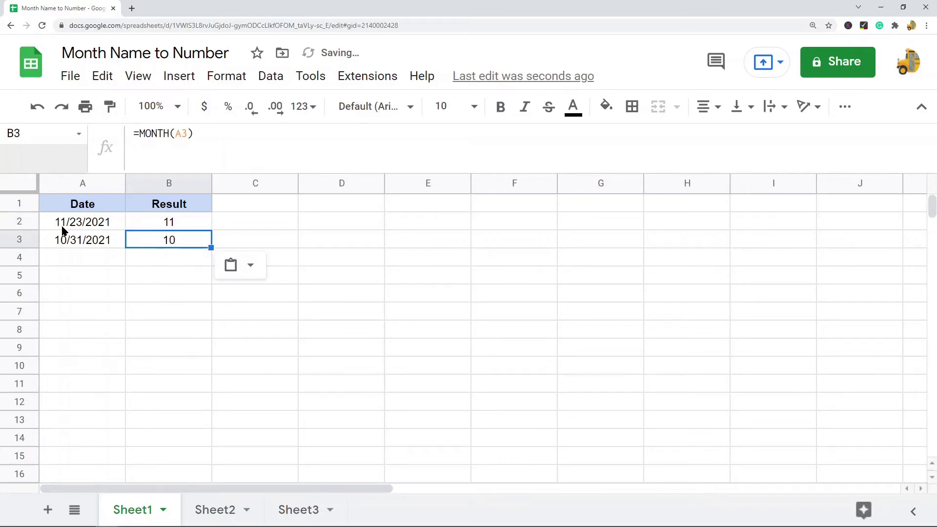
pyautogui.click(64, 228)
pyautogui.click(150, 223)
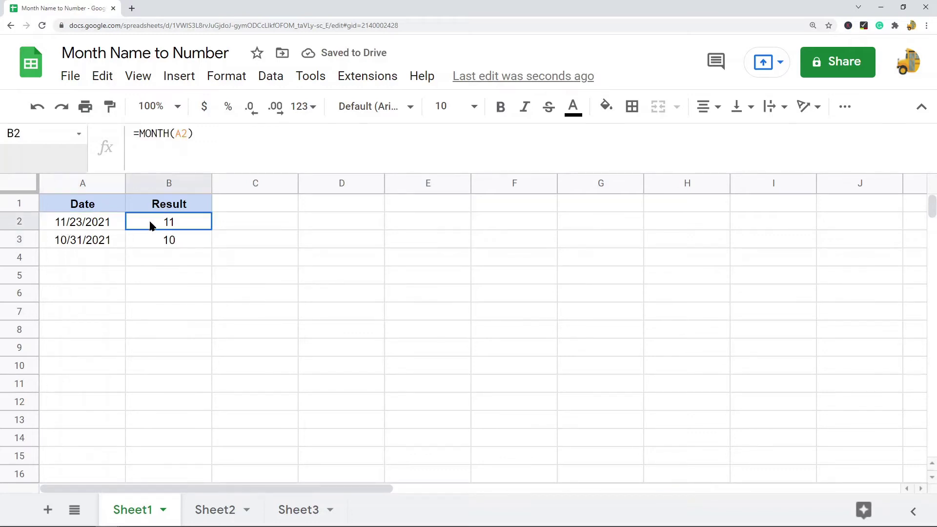
pyautogui.click(76, 244)
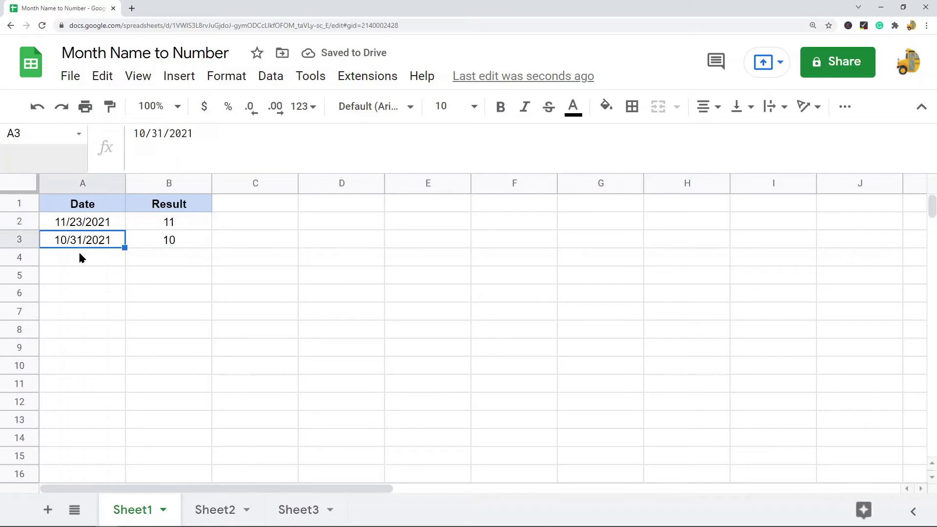
pyautogui.click(169, 242)
pyautogui.click(65, 244)
pyautogui.click(159, 224)
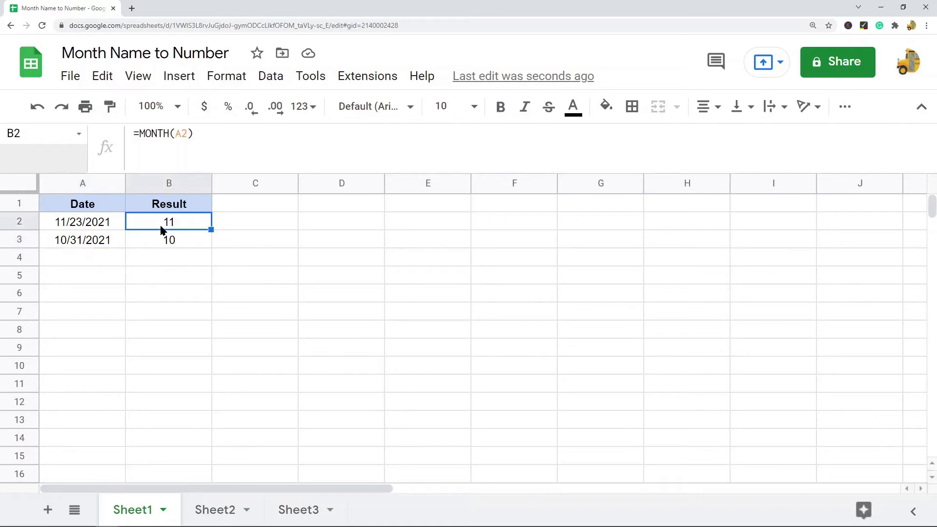
# On Sheet2, enter =MONTH(A2) in B2 for the January entry
pyautogui.click(224, 508)
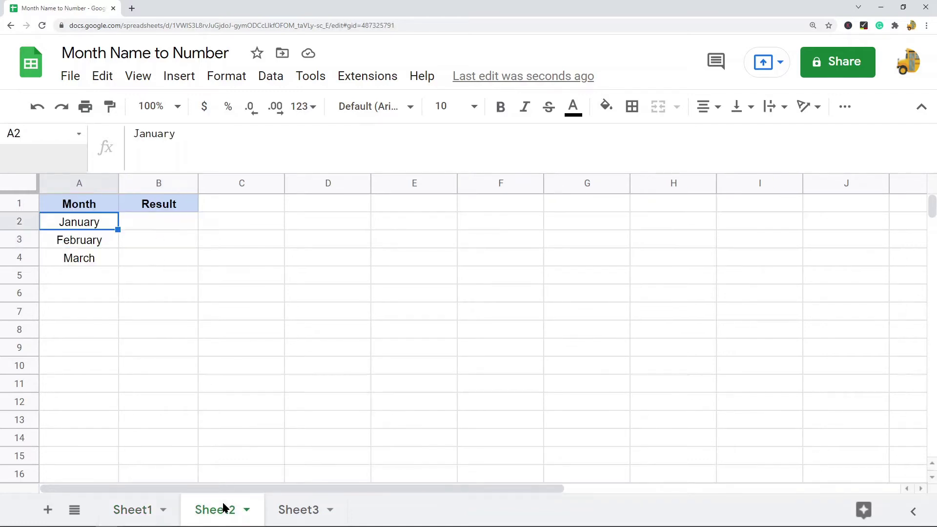
pyautogui.click(168, 225)
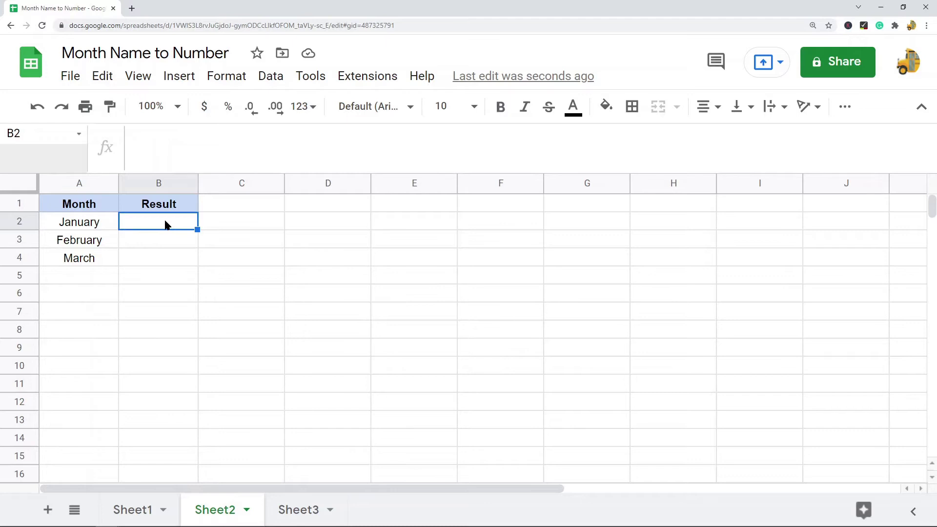
pyautogui.click(100, 224)
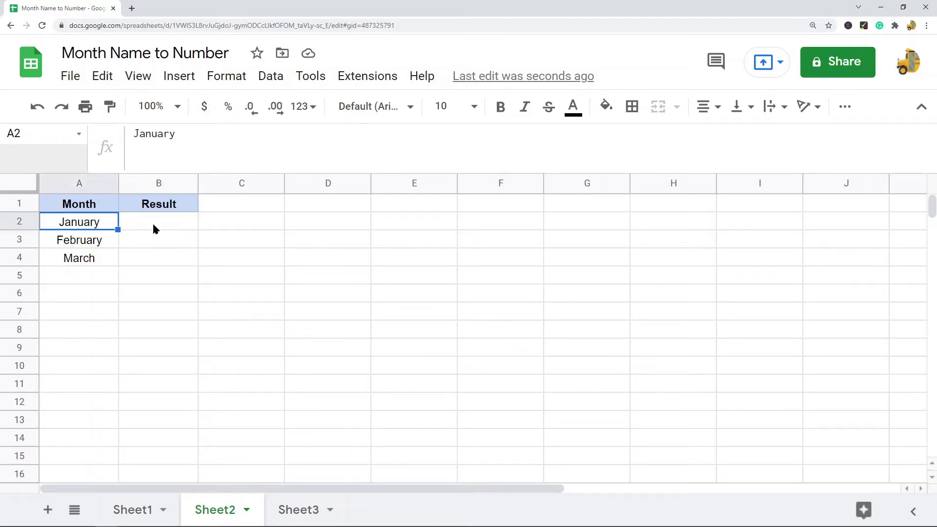
pyautogui.click(164, 227)
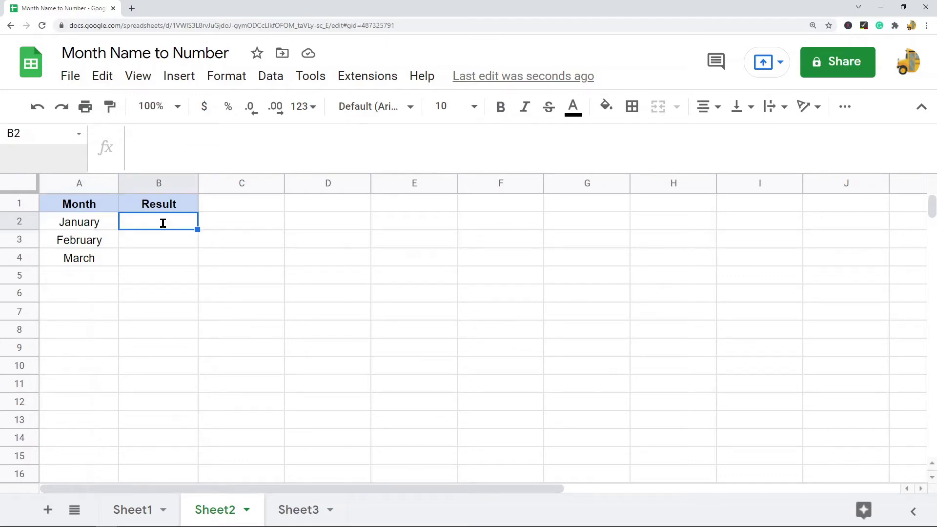
pyautogui.write('=month')
pyautogui.press('Tab')
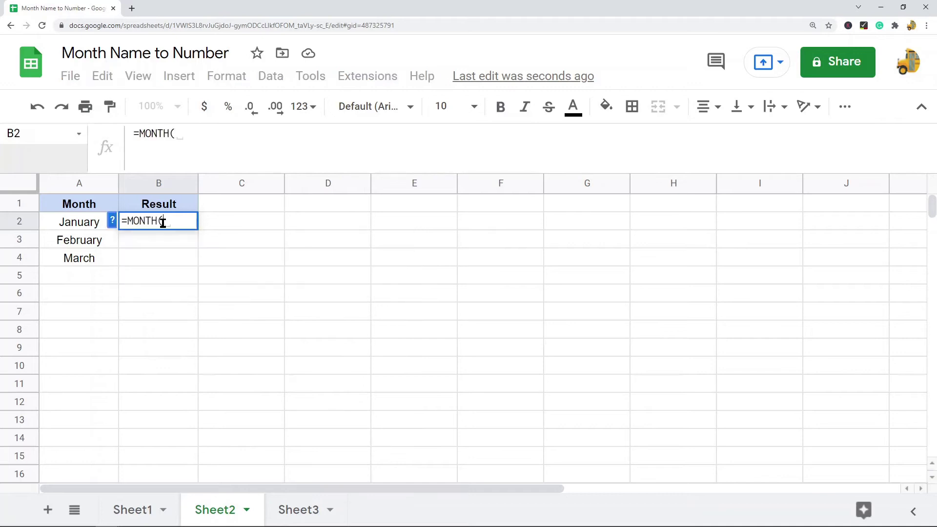
pyautogui.click(91, 226)
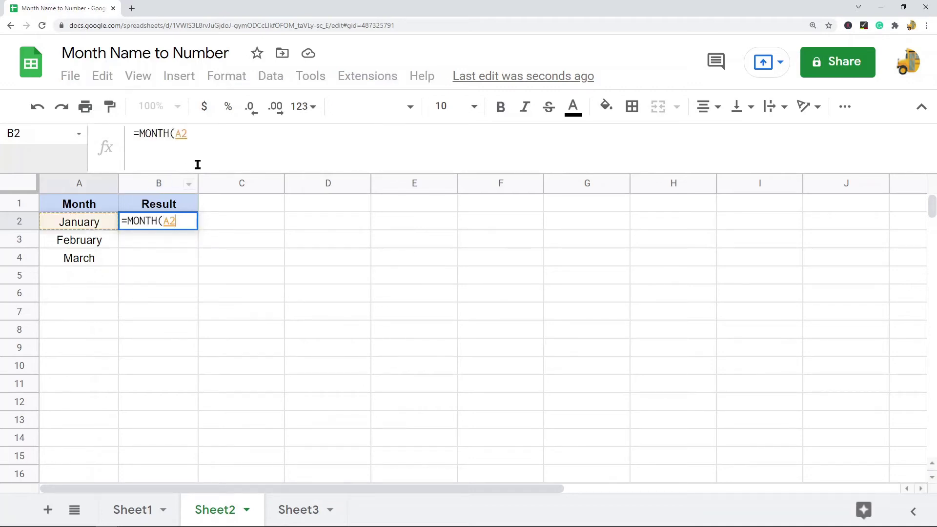
pyautogui.write(')')
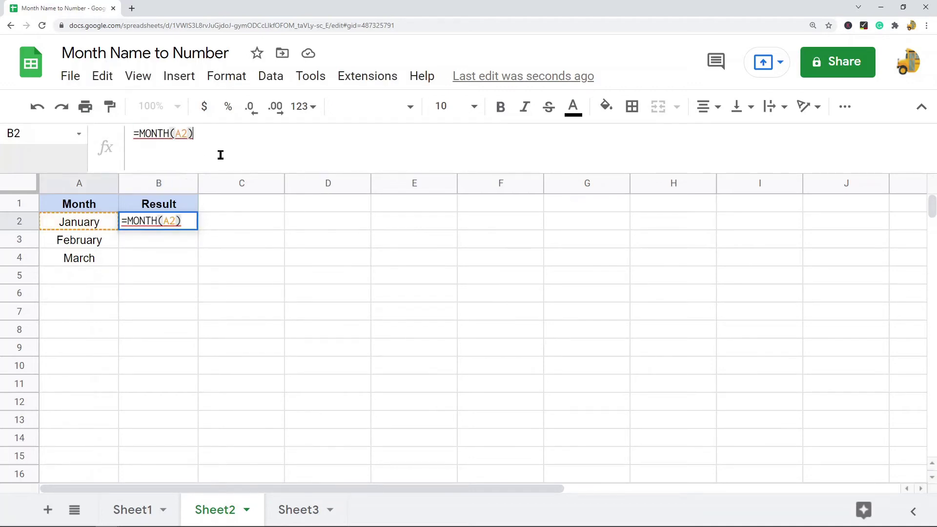
pyautogui.press('Return')
# Copy the B2 formula into B3:B4, giving #VALUE! for all three months
pyautogui.press('Up')
pyautogui.hotkey('ctrl', 'c')
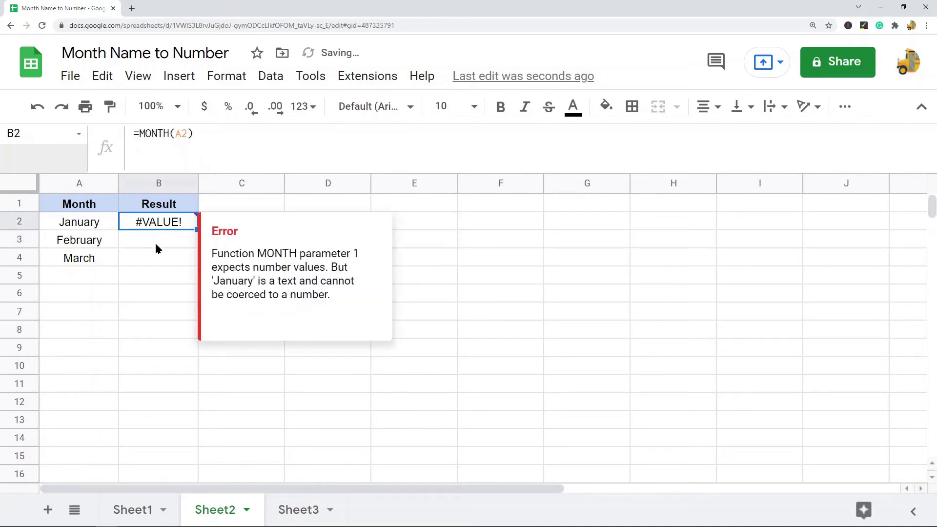
pyautogui.moveTo(154, 242); pyautogui.dragTo(151, 253)
pyautogui.hotkey('ctrl', 'v')
pyautogui.click(294, 261)
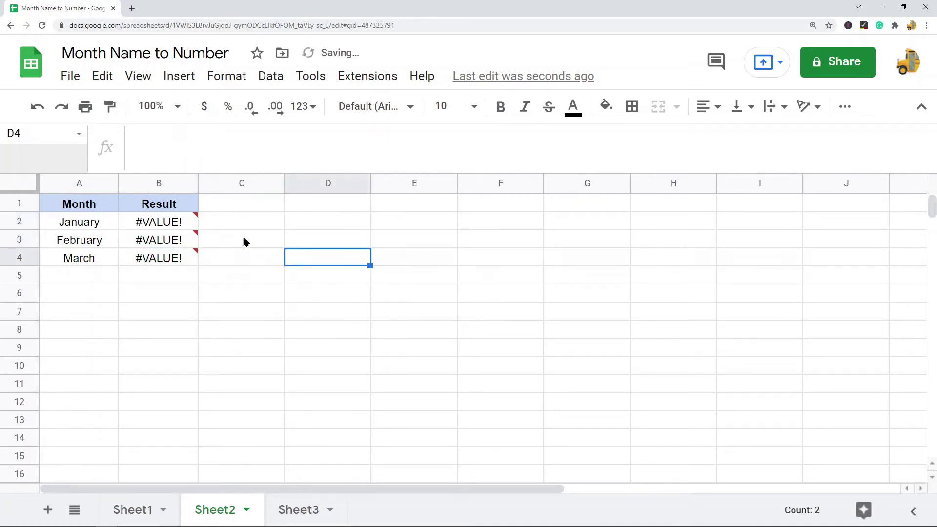
pyautogui.click(166, 224)
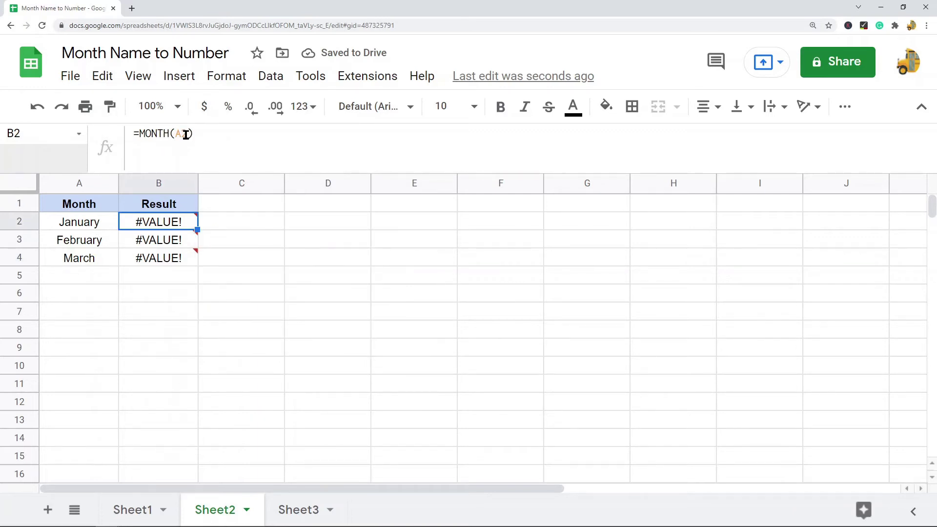
pyautogui.click(96, 226)
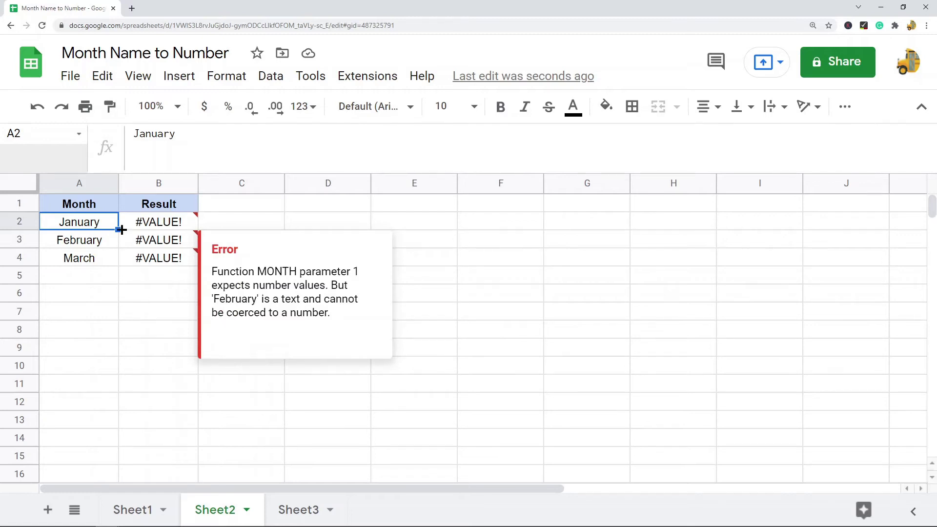
pyautogui.click(148, 225)
pyautogui.click(83, 225)
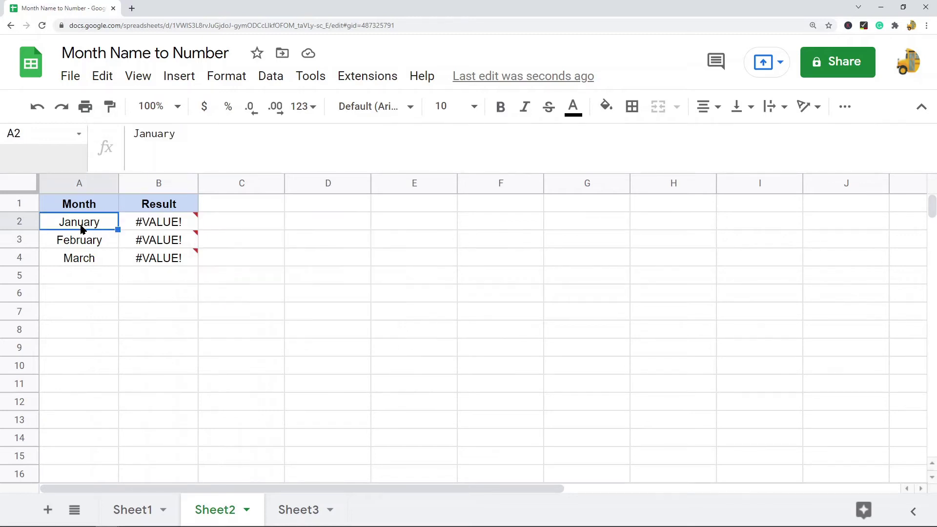
# Edit B2's formula to =MONTH(A2&1)
pyautogui.click(155, 227)
pyautogui.click(234, 140)
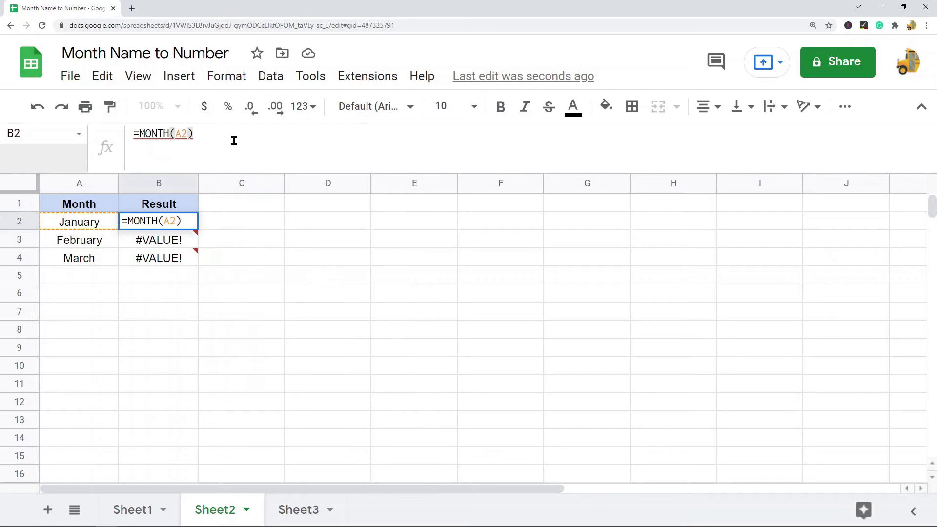
pyautogui.press('Left')
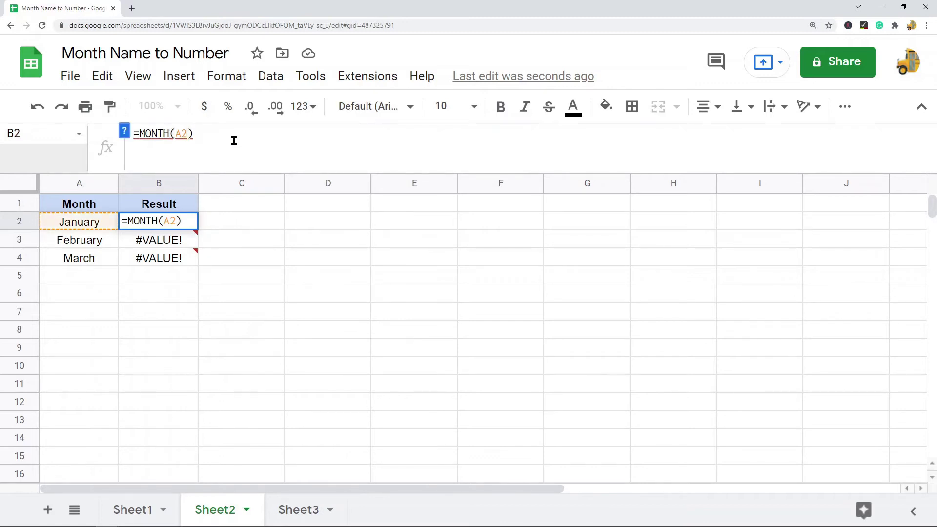
pyautogui.write('&')
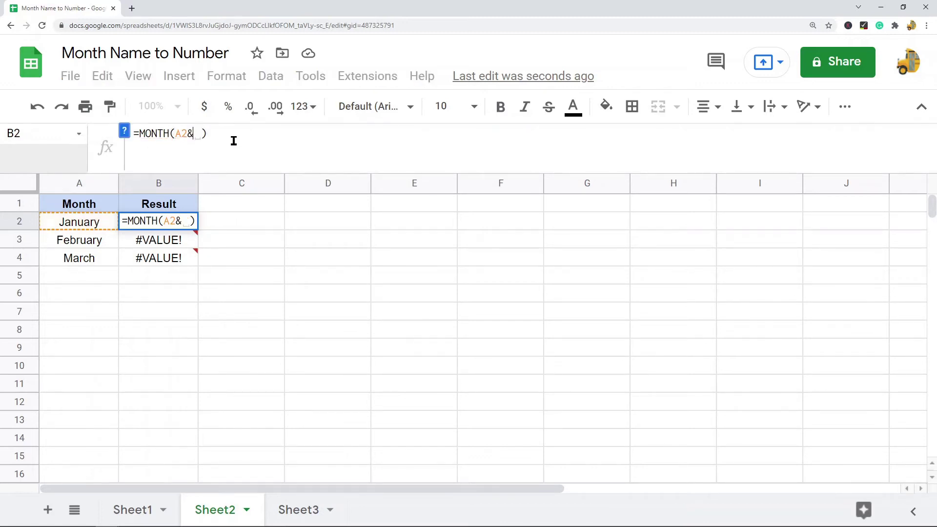
pyautogui.write('1')
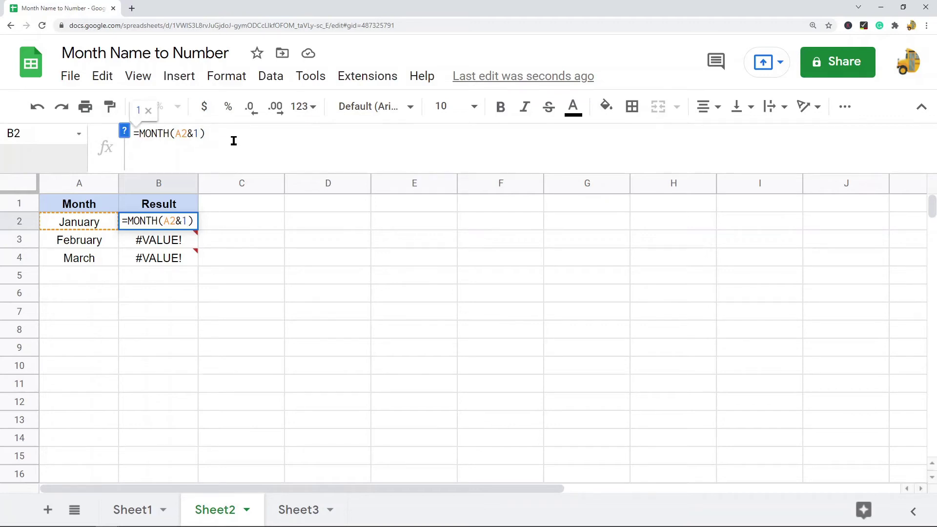
pyautogui.press('Return')
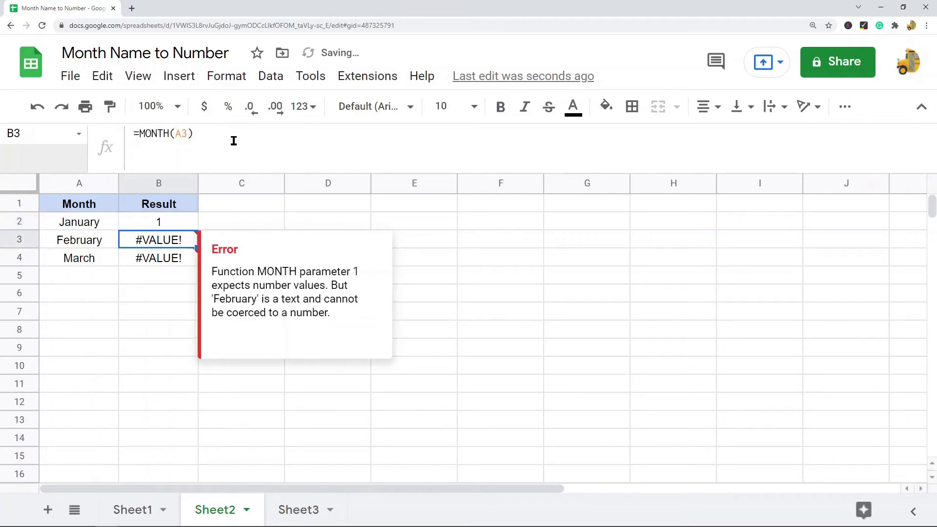
# Copy the corrected B2 formula into B3:B4
pyautogui.click(163, 217)
pyautogui.hotkey('ctrl', 'c')
pyautogui.moveTo(157, 240); pyautogui.dragTo(158, 258)
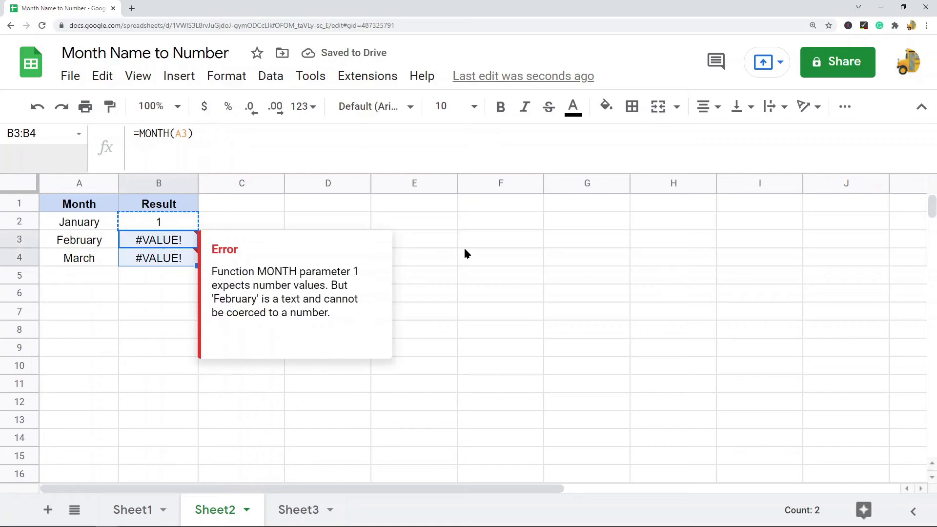
pyautogui.hotkey('ctrl', 'v')
pyautogui.click(444, 293)
# Review the formulas in B2:B4 returning 1, 2 and 3 alongside January in A2
pyautogui.click(156, 223)
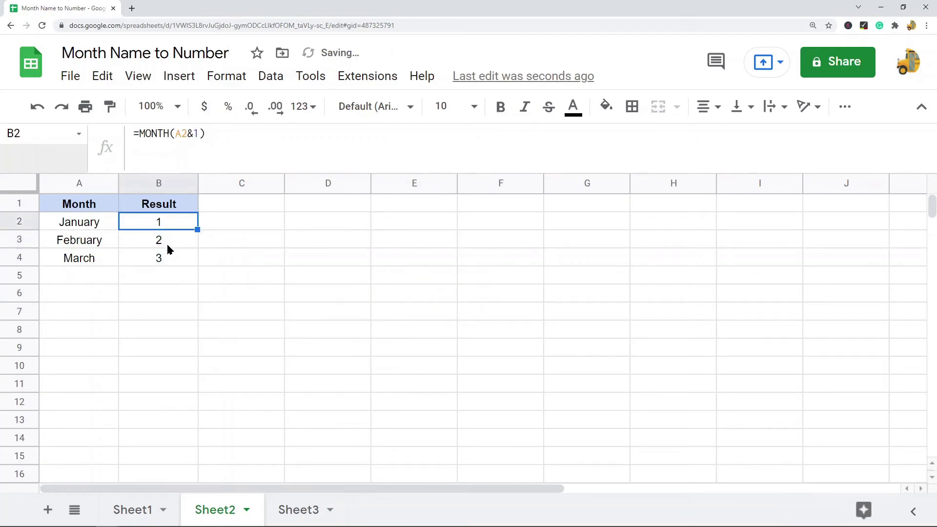
pyautogui.click(167, 245)
pyautogui.click(169, 260)
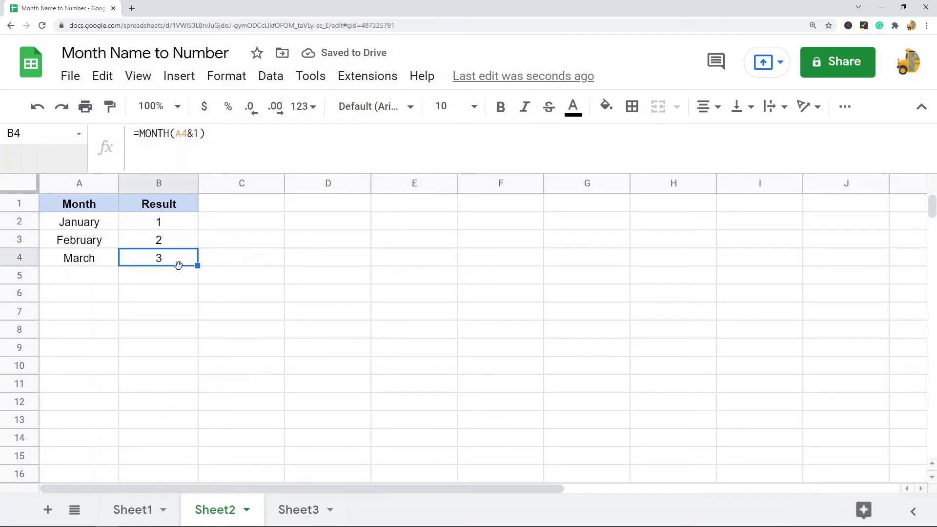
pyautogui.click(157, 222)
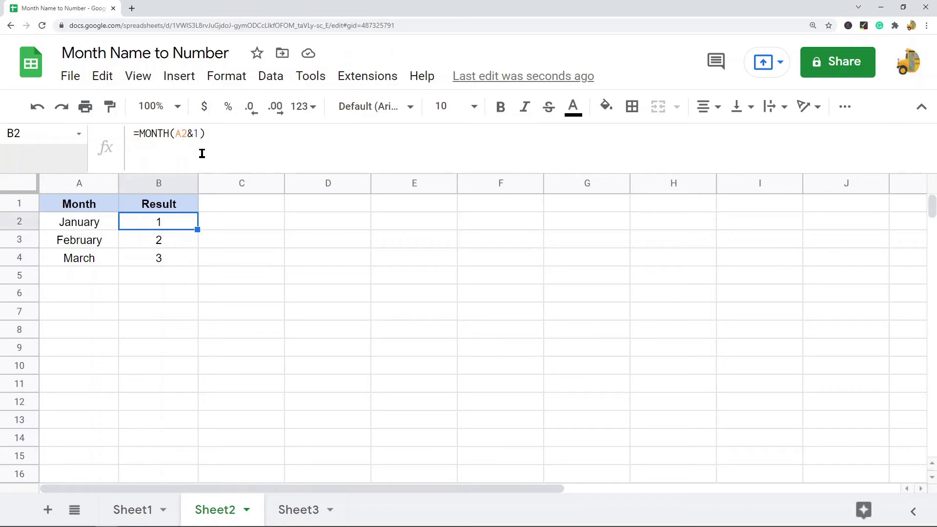
pyautogui.click(91, 226)
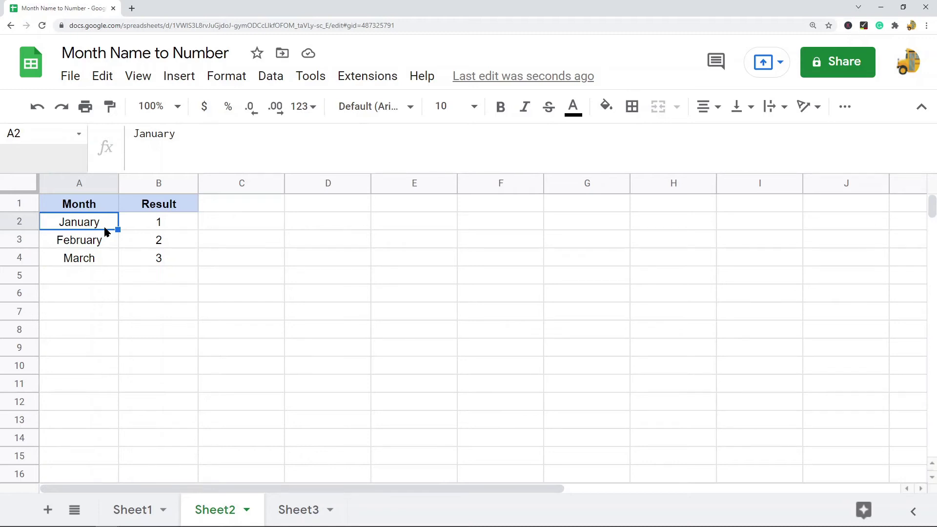
pyautogui.click(156, 228)
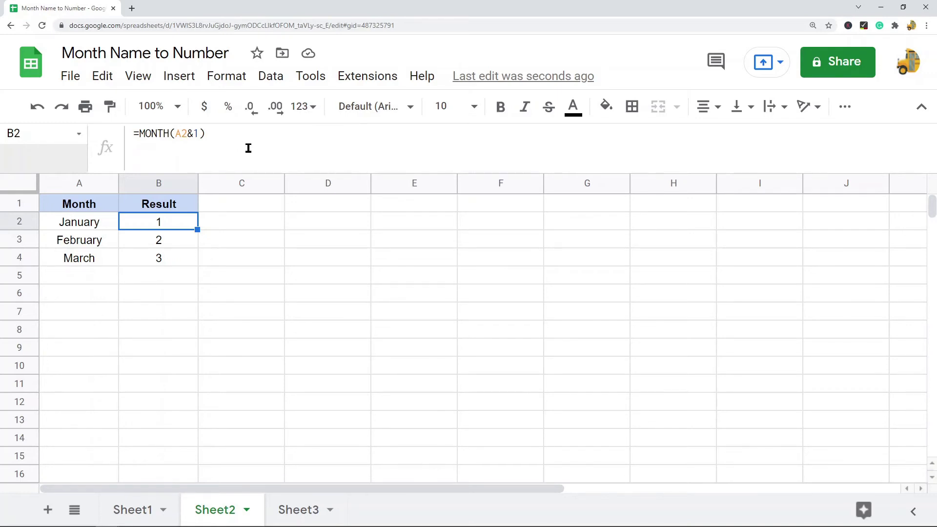
# Switch to Sheet3 and view the IFS formula in B2
pyautogui.click(298, 510)
pyautogui.click(184, 225)
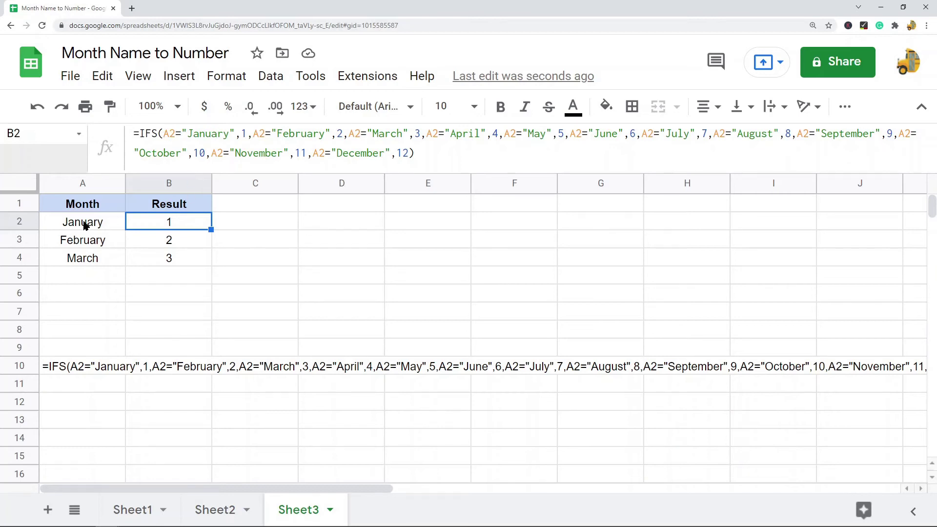
pyautogui.click(168, 133)
pyautogui.moveTo(166, 133); pyautogui.dragTo(235, 134)
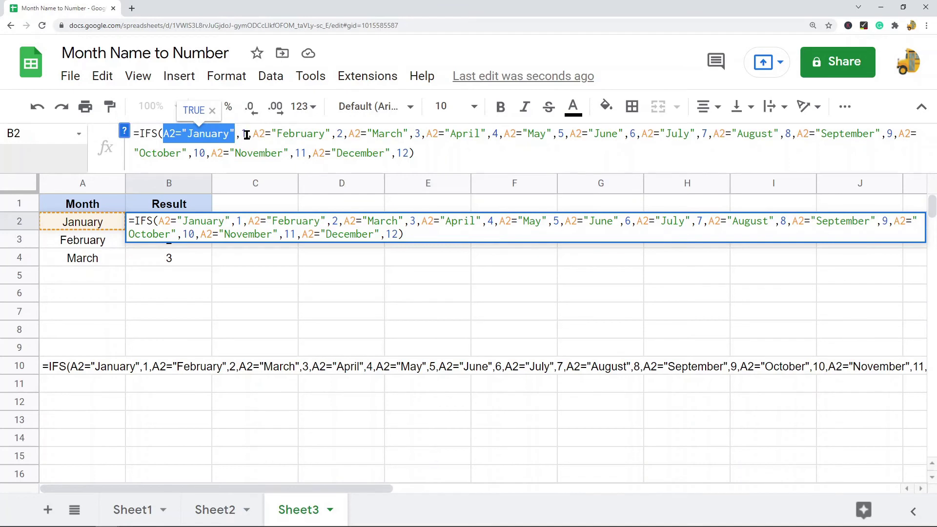
pyautogui.doubleClick(244, 134)
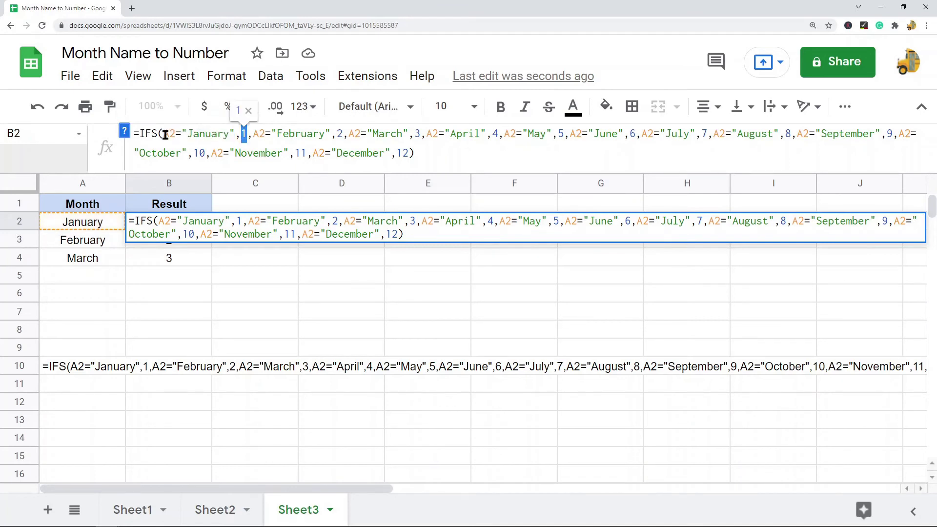
pyautogui.moveTo(165, 134); pyautogui.dragTo(235, 133)
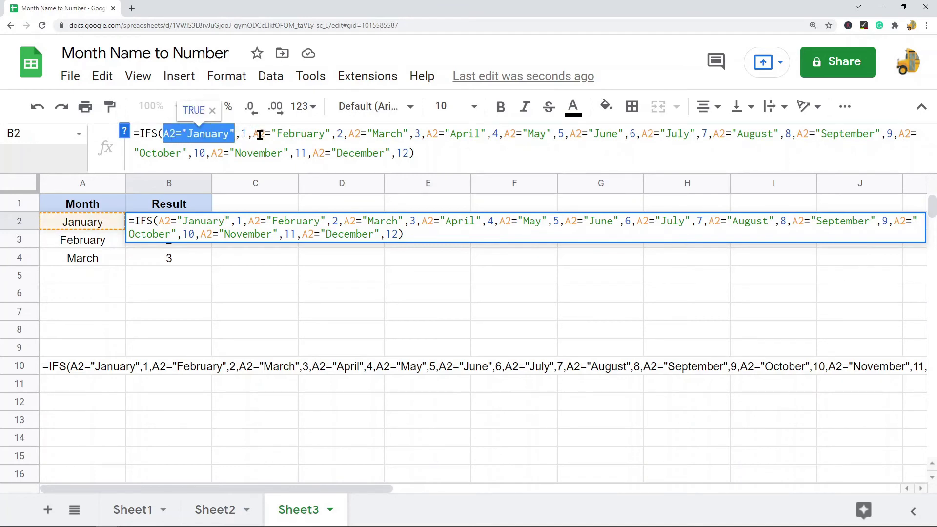
pyautogui.click(254, 135)
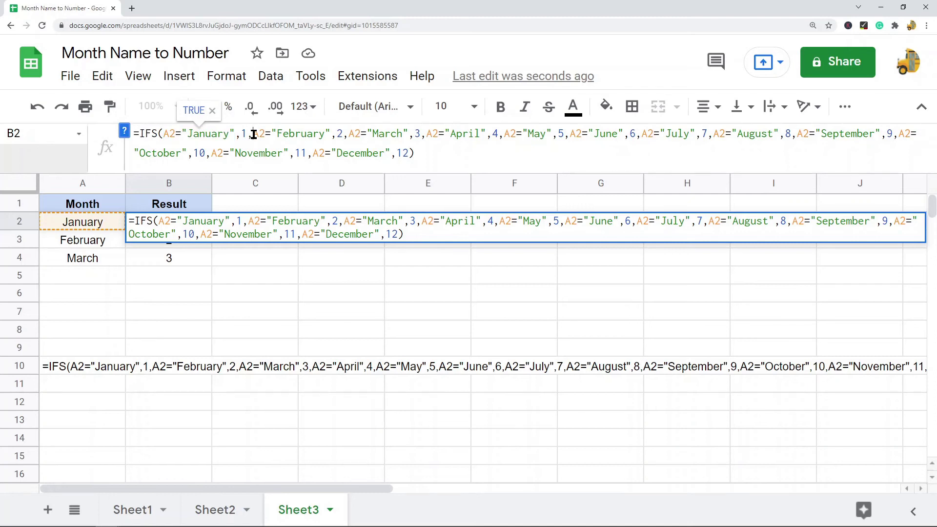
pyautogui.moveTo(254, 134); pyautogui.dragTo(332, 130)
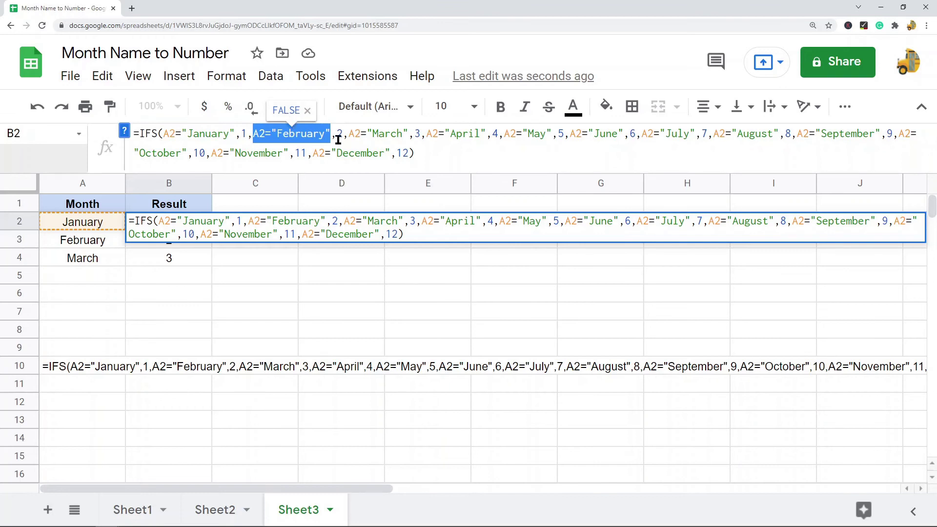
pyautogui.moveTo(349, 135); pyautogui.dragTo(419, 135)
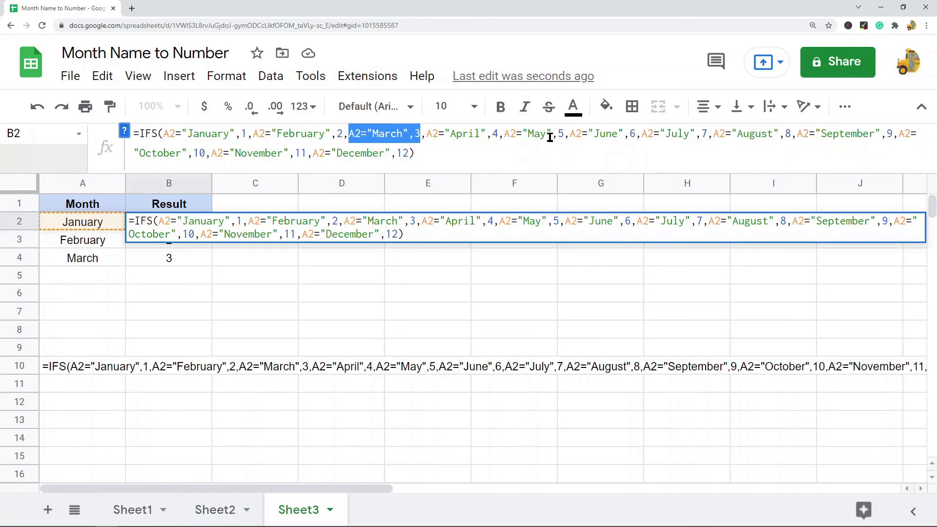
pyautogui.click(207, 133)
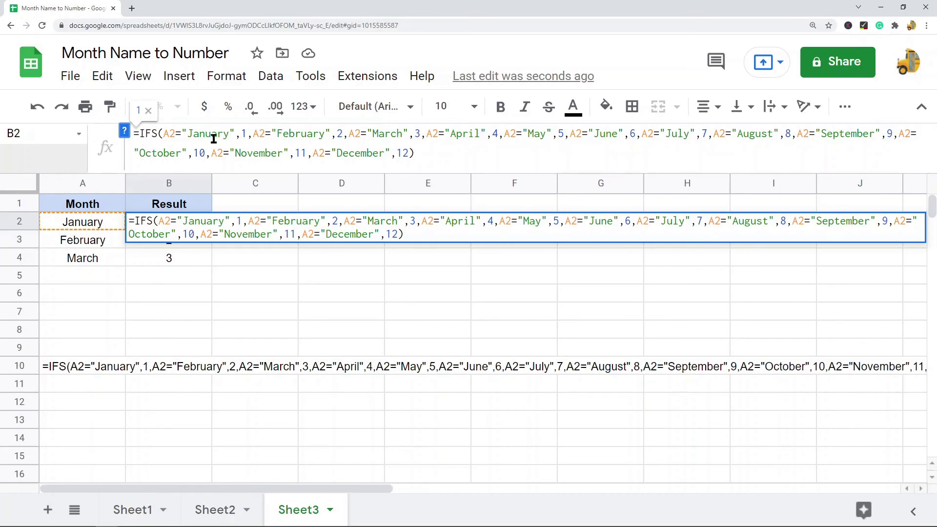
pyautogui.moveTo(188, 134); pyautogui.dragTo(229, 135)
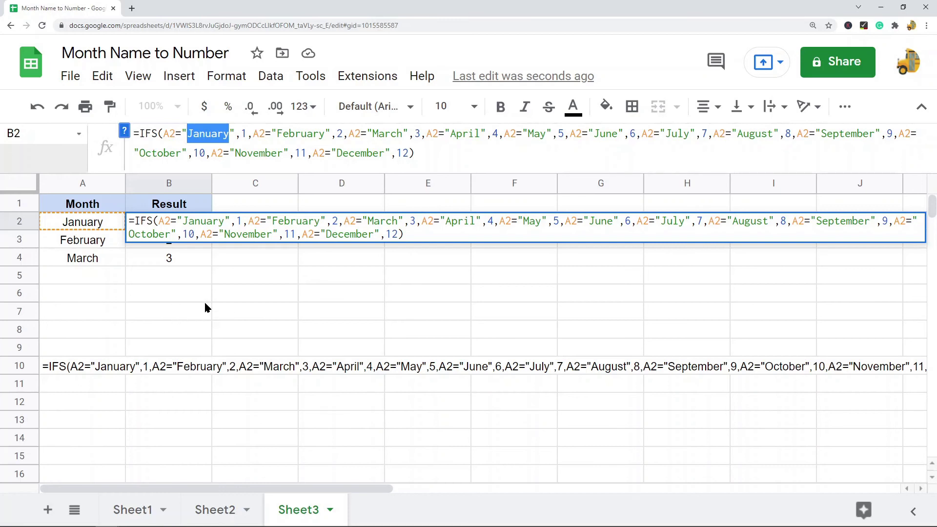
pyautogui.press('Escape')
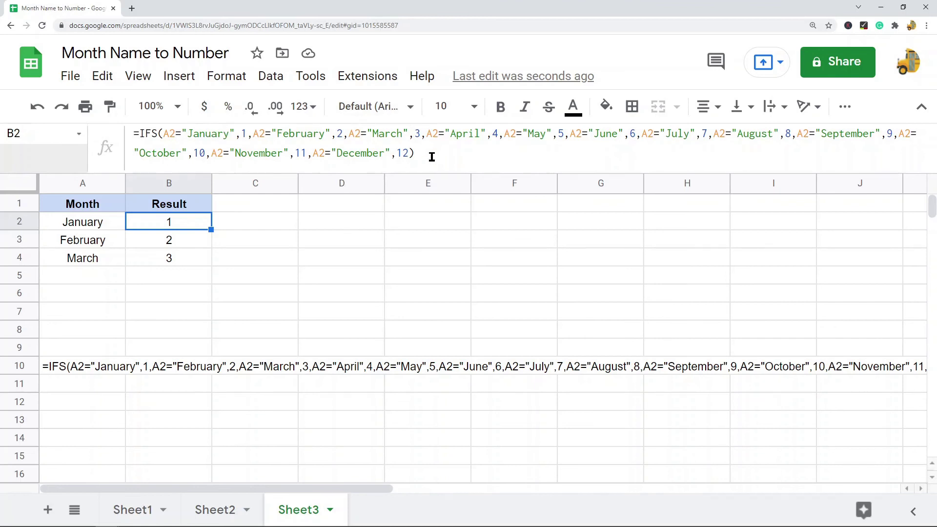
# On Sheet2, highlight the &1 part of B2's =MONTH(A2&1) formula, leaving it unchanged
pyautogui.click(226, 508)
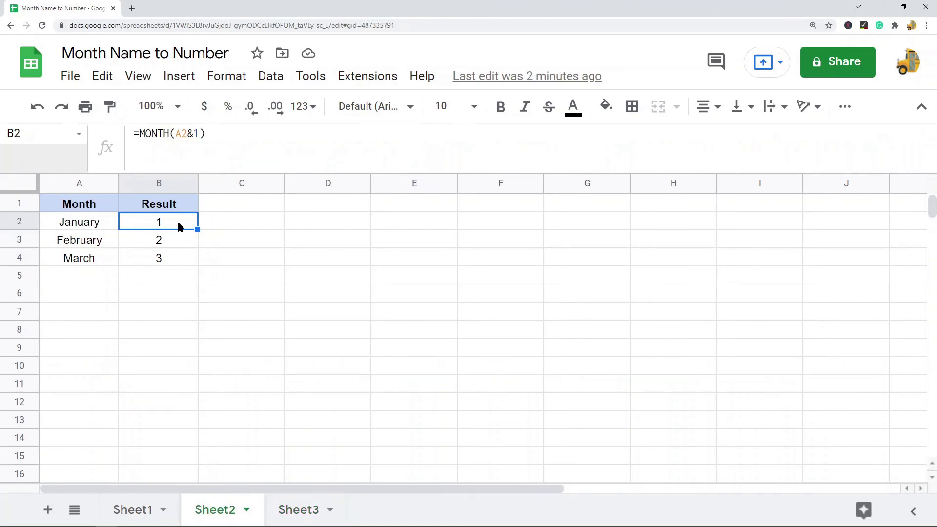
pyautogui.moveTo(199, 131); pyautogui.dragTo(187, 131)
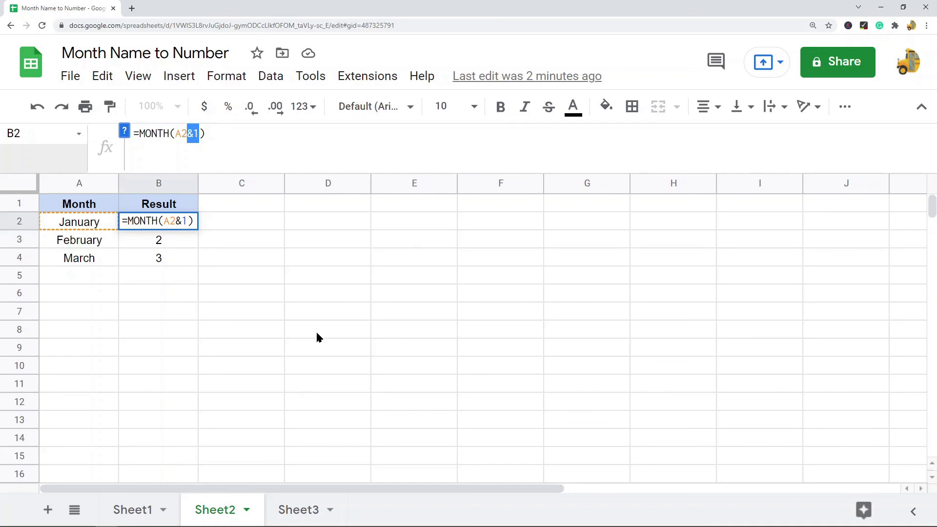
pyautogui.press('Escape')
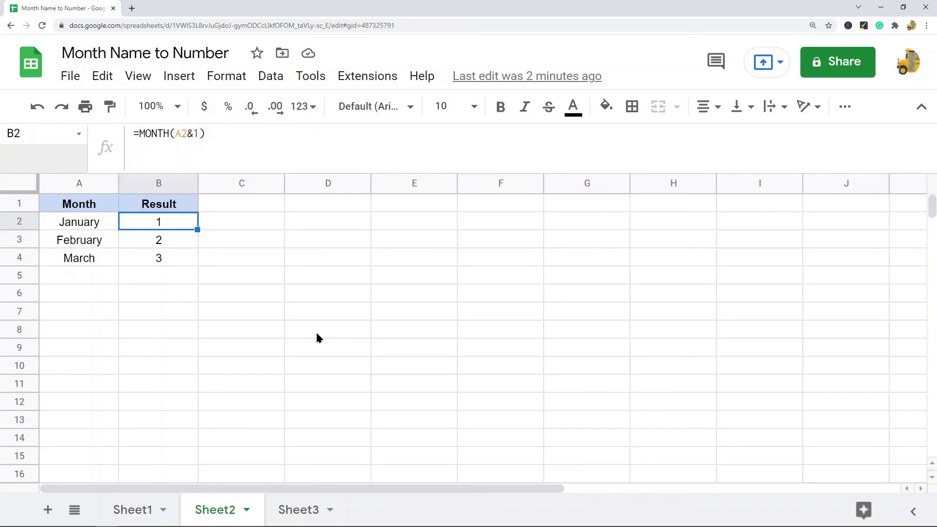